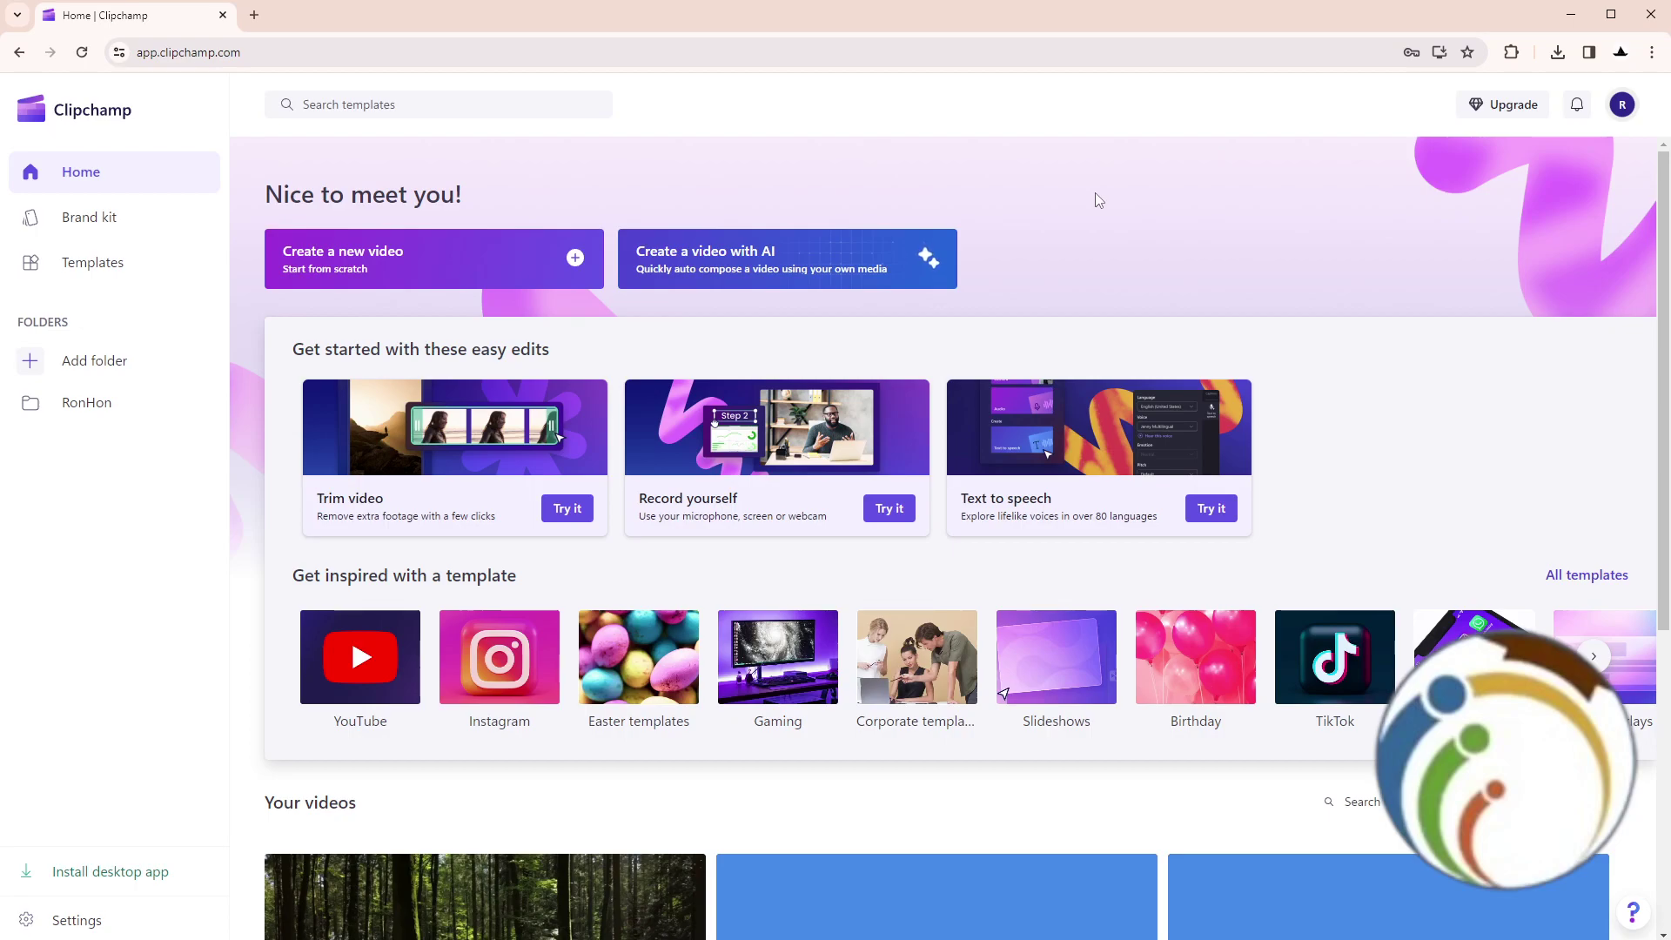
pyautogui.moveTo(1665, 521); pyautogui.dragTo(1666, 678)
pyautogui.scroll(2, 1083, 541)
pyautogui.moveTo(1665, 436); pyautogui.dragTo(1666, 653)
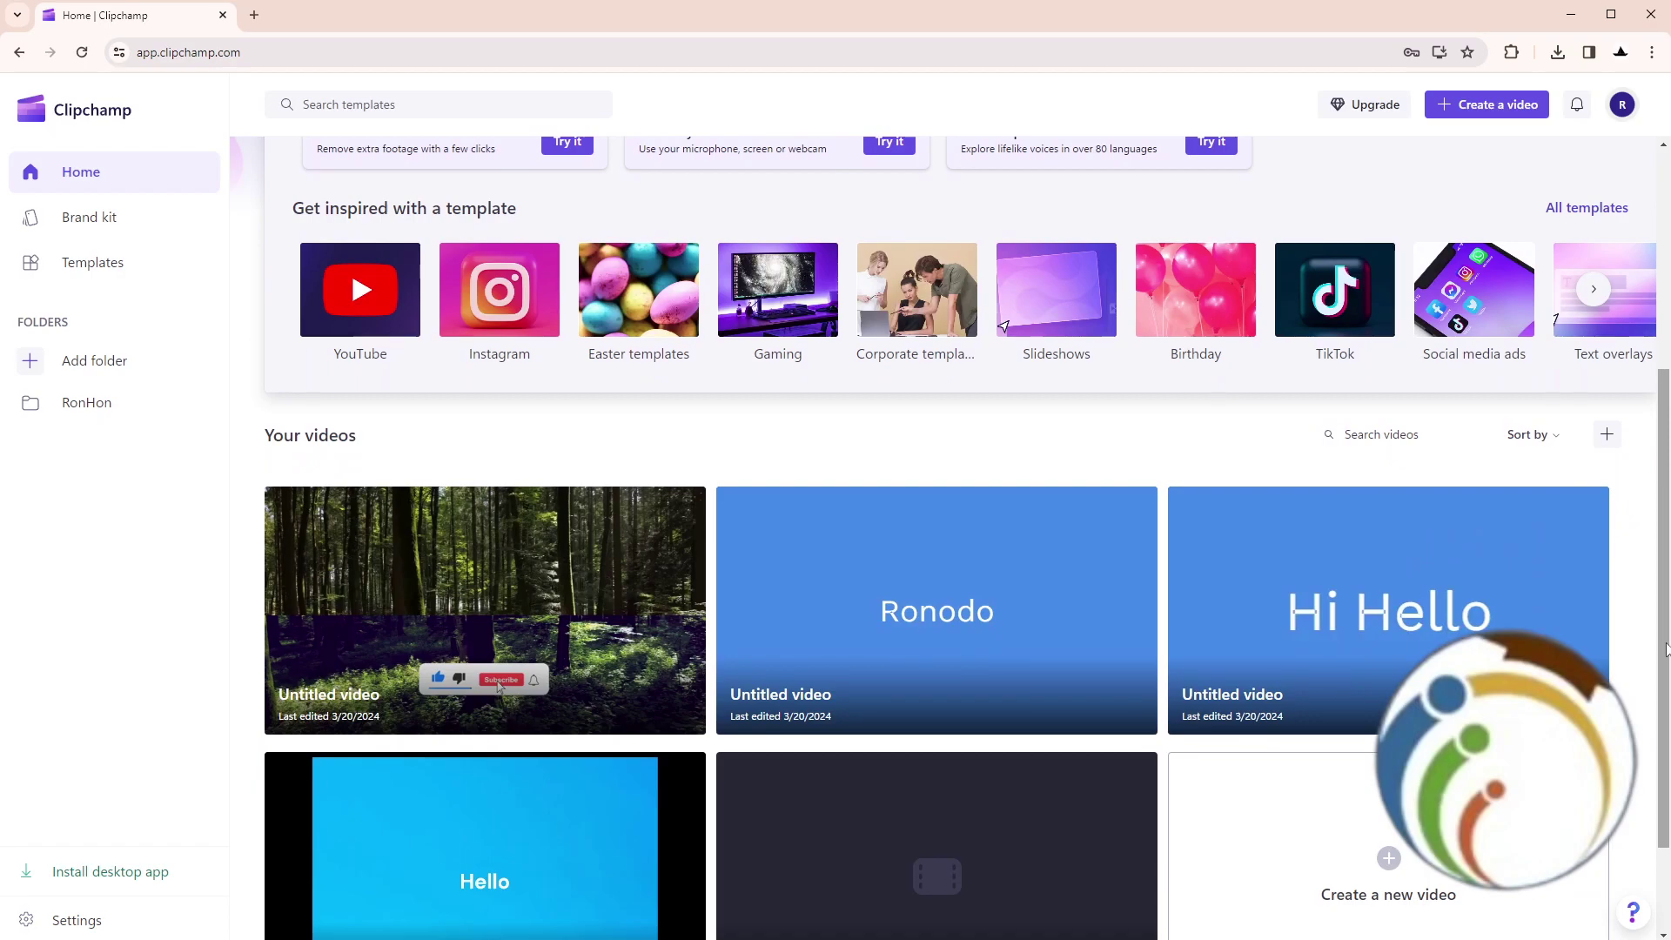
pyautogui.scroll(-1, 1303, 709)
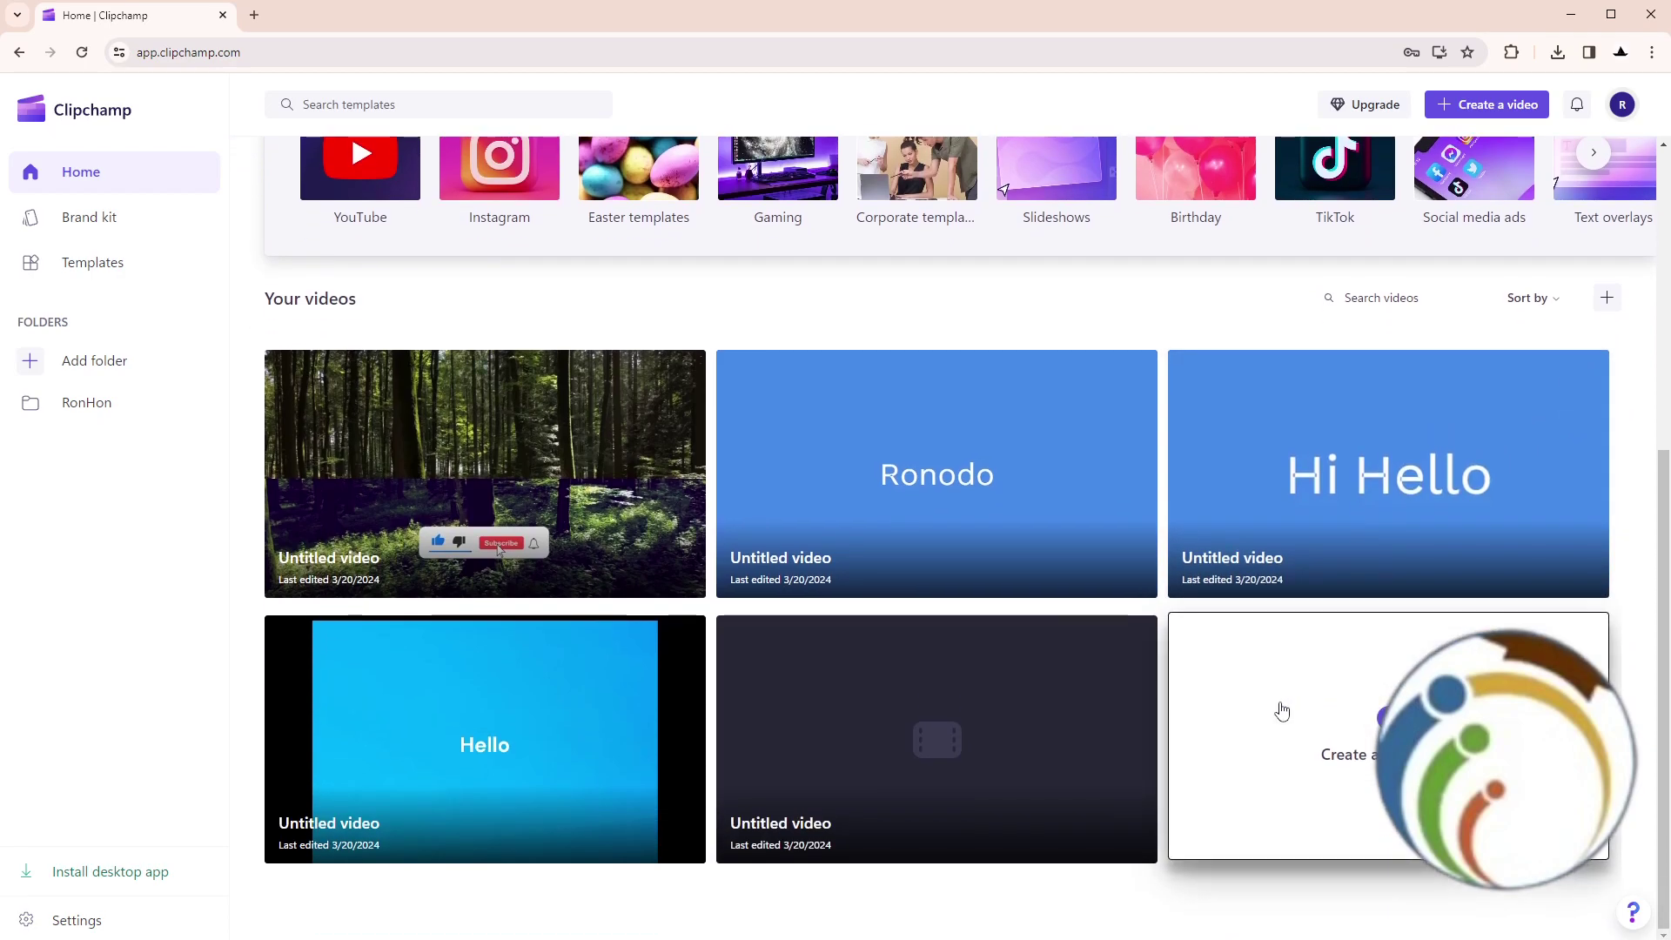
# Start a new untitled video project from the Create a new video card.
pyautogui.click(1282, 710)
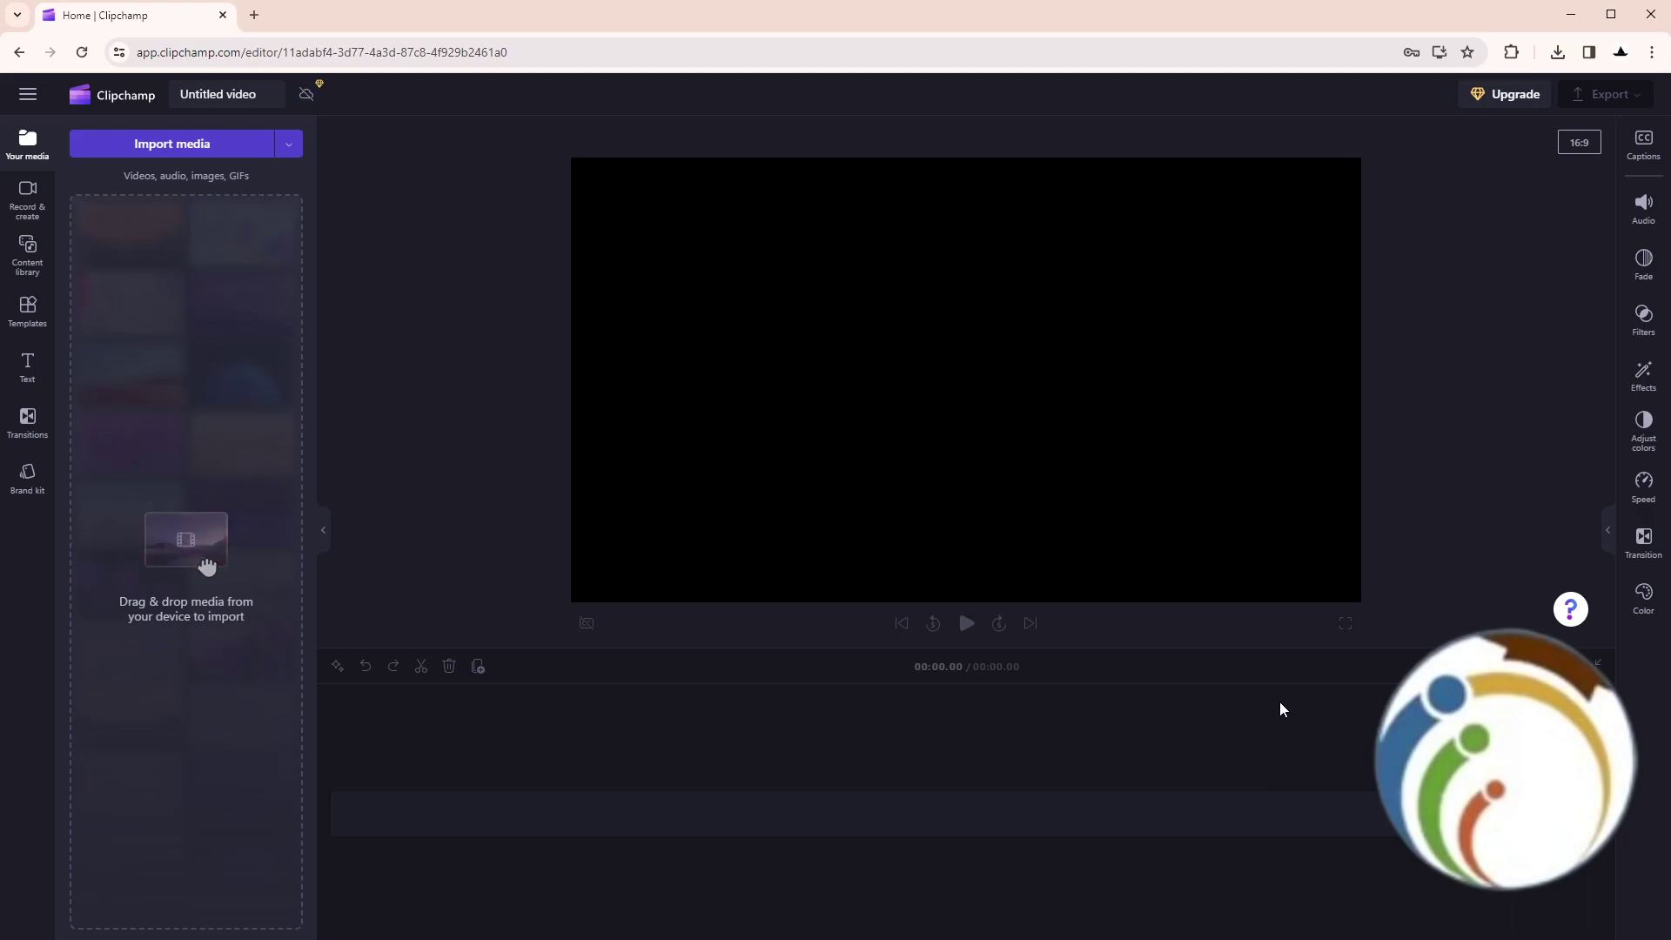
# Add the aerial river clip from Content library Videos > Clipchamp selects to the timeline.
pyautogui.click(21, 209)
pyautogui.click(16, 259)
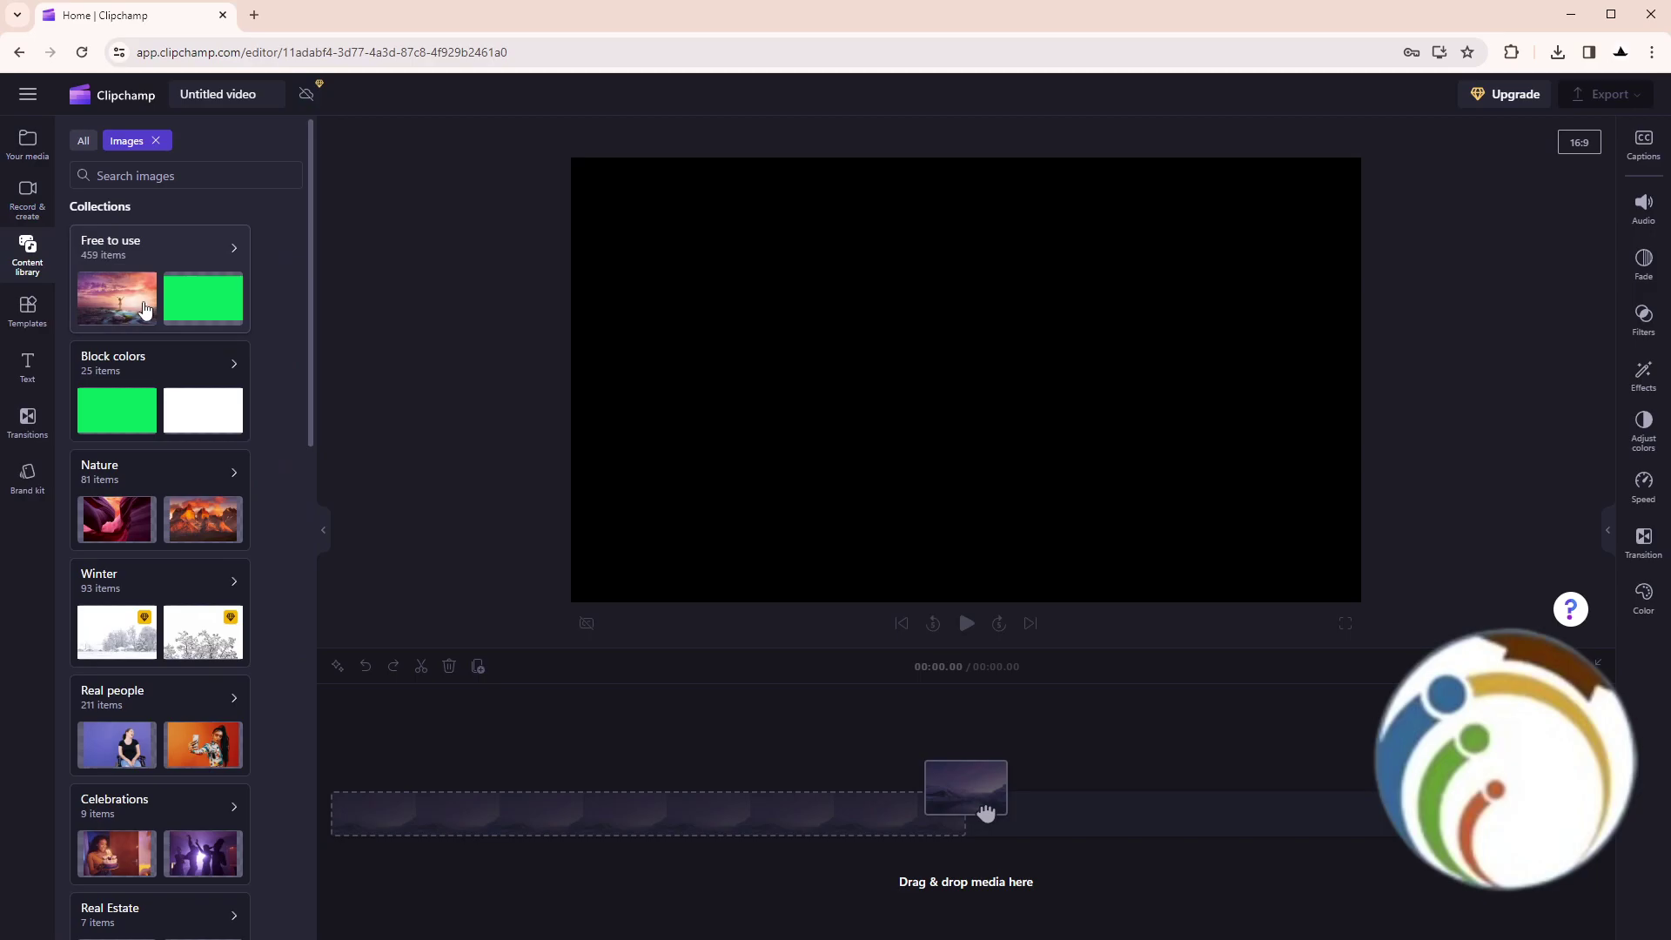
pyautogui.click(145, 310)
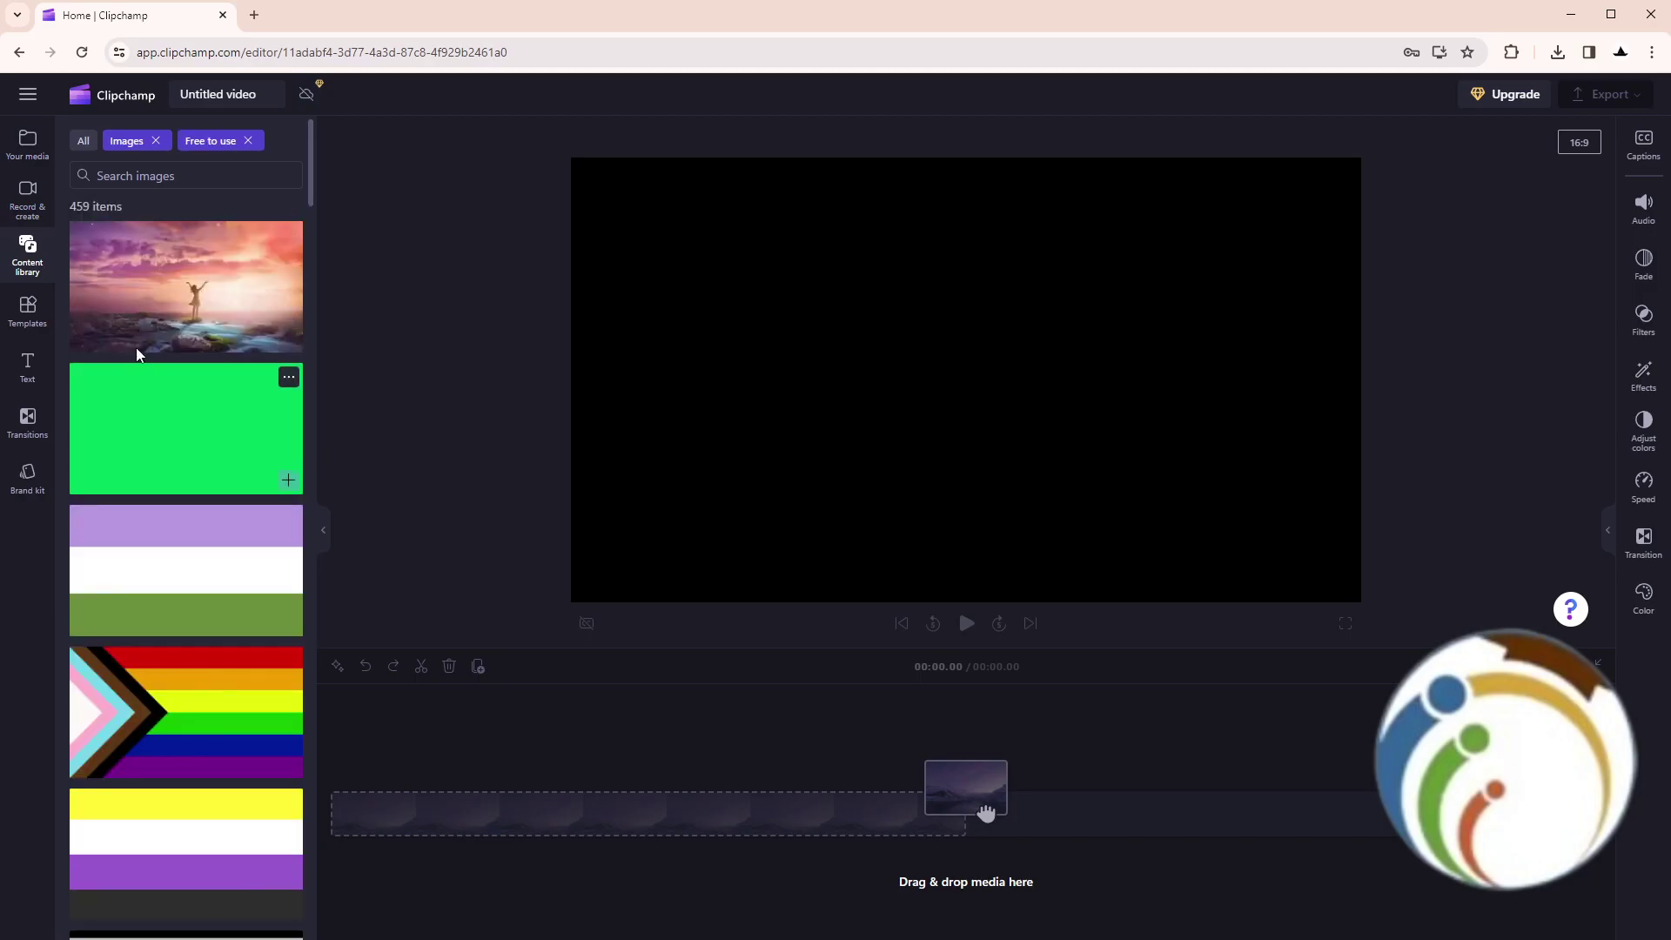
pyautogui.click(154, 140)
pyautogui.scroll(-1, 160, 445)
pyautogui.scroll(-2, 159, 444)
pyautogui.click(158, 433)
pyautogui.click(150, 292)
pyautogui.scroll(-1, 177, 489)
pyautogui.scroll(-3, 199, 520)
pyautogui.moveTo(986, 812); pyautogui.dragTo(985, 813)
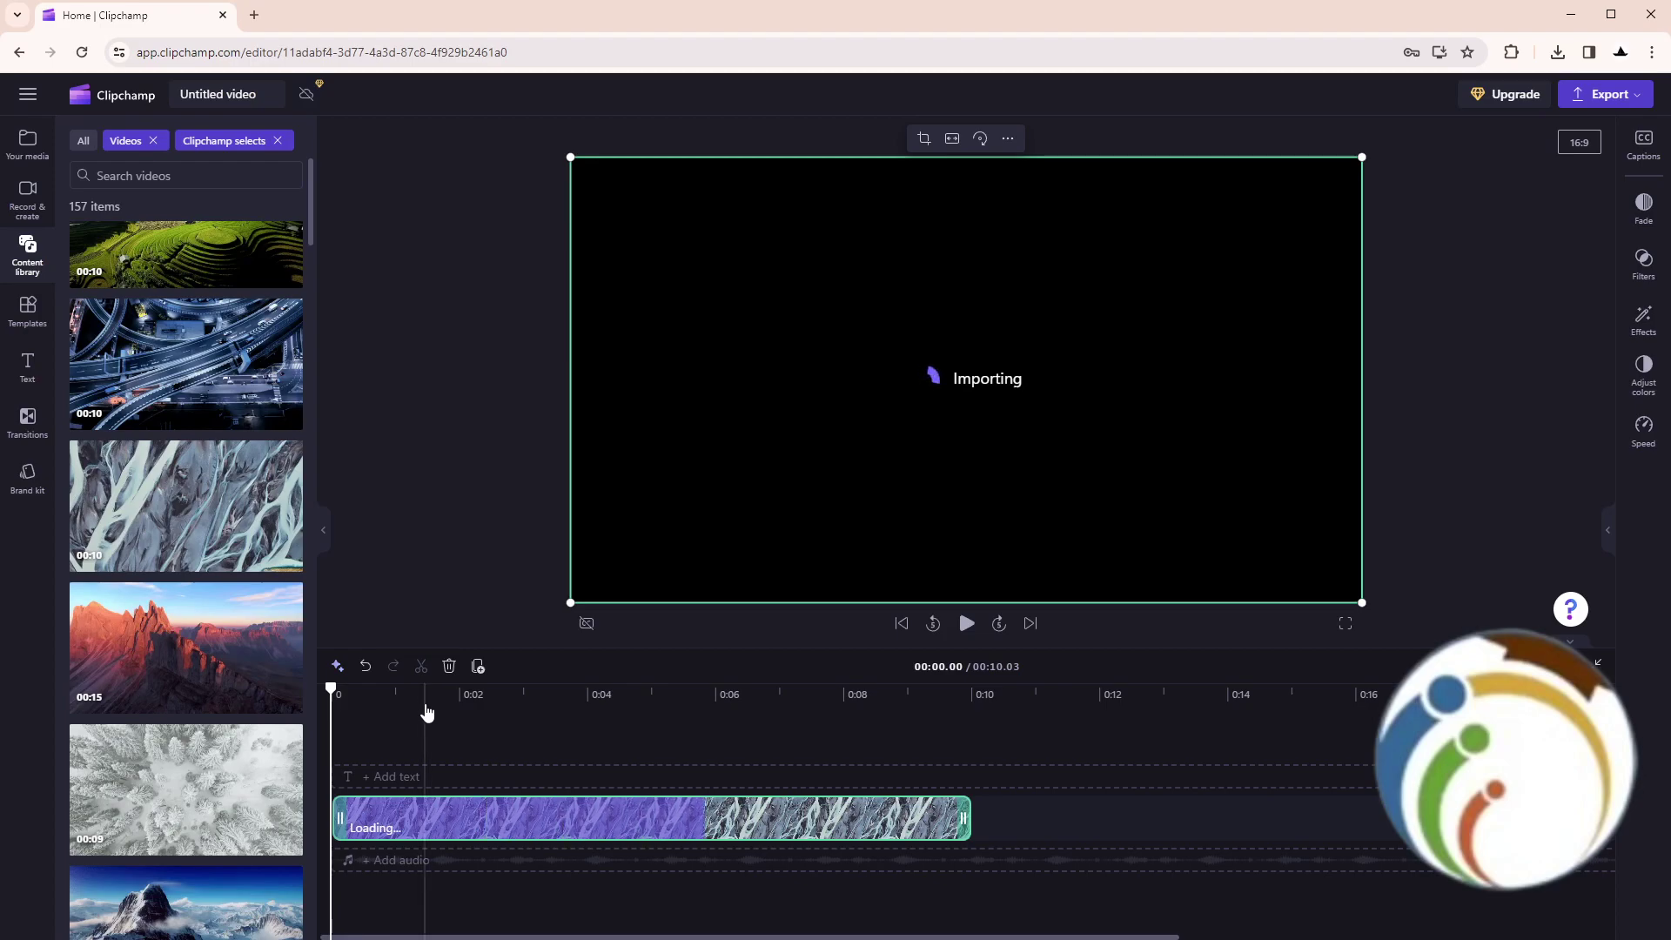
# Shrink the glacier video to about half the frame and centre it on the guides.
pyautogui.click(583, 697)
pyautogui.moveTo(583, 697); pyautogui.dragTo(737, 697)
pyautogui.moveTo(1353, 602); pyautogui.dragTo(952, 374)
pyautogui.moveTo(842, 286); pyautogui.dragTo(1149, 425)
pyautogui.click(26, 144)
pyautogui.moveTo(905, 356); pyautogui.dragTo(836, 354)
pyautogui.click(1263, 394)
# Scrub the clip between about 4 and 9 seconds, leaving the playhead at 7 seconds.
pyautogui.moveTo(592, 706); pyautogui.dragTo(893, 689)
pyautogui.moveTo(890, 692); pyautogui.dragTo(583, 692)
pyautogui.click(819, 806)
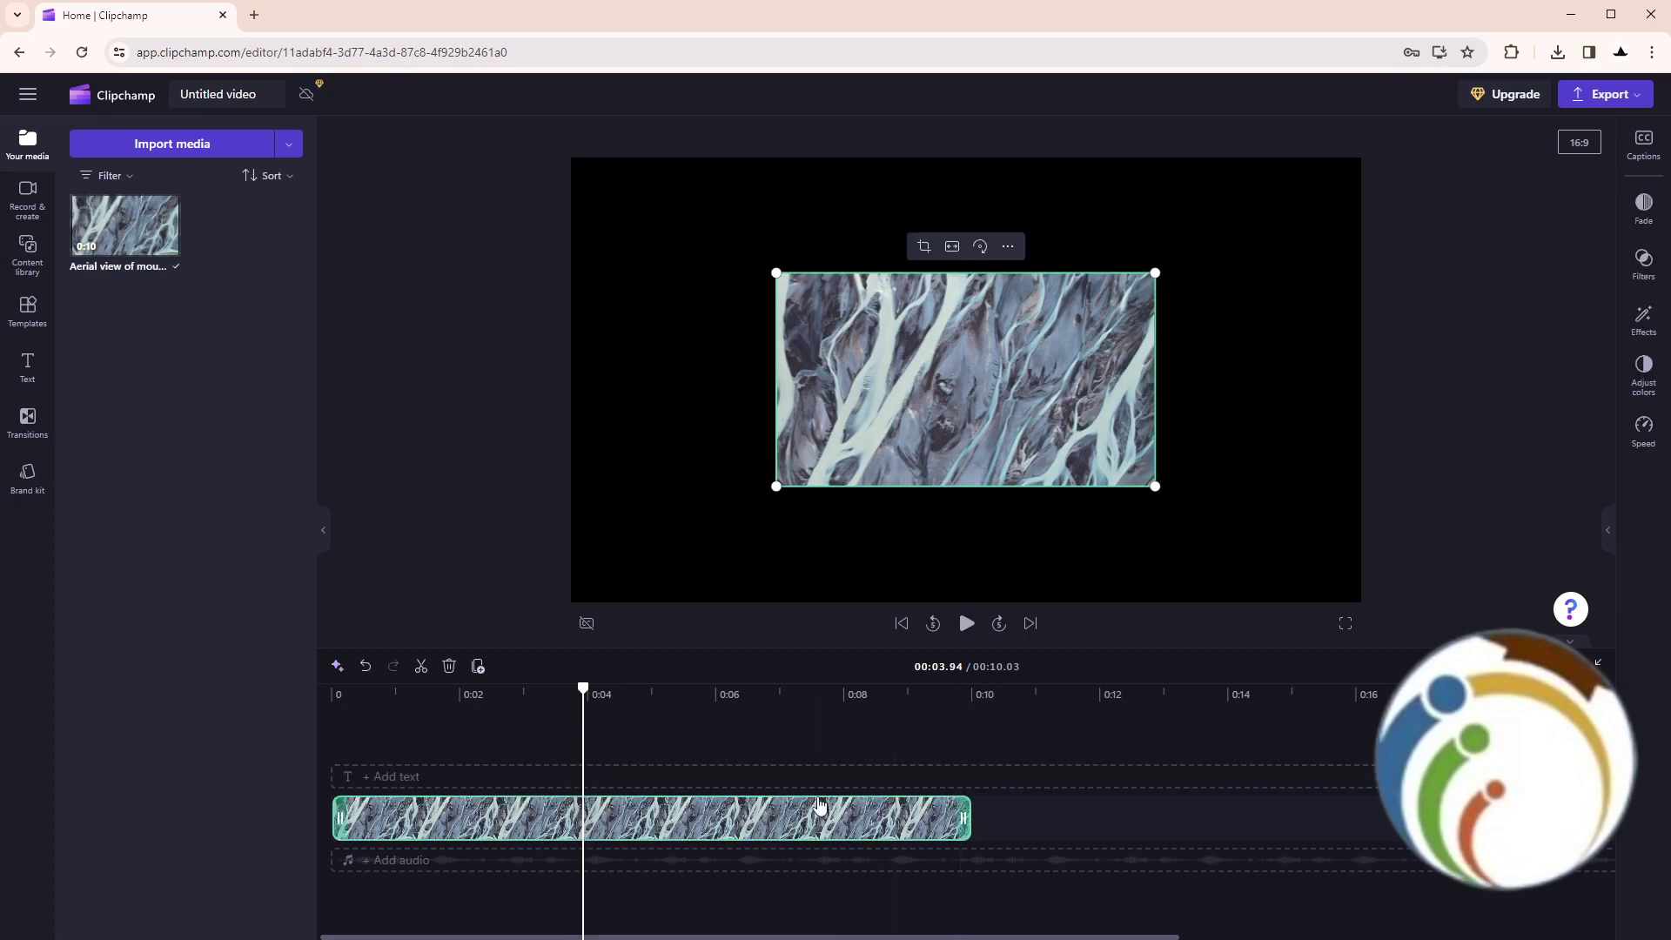
pyautogui.click(770, 751)
# Browse the Transition, Filters, Speed, Adjust colors, Effects, Fade, Audio and Color panels.
pyautogui.click(1643, 539)
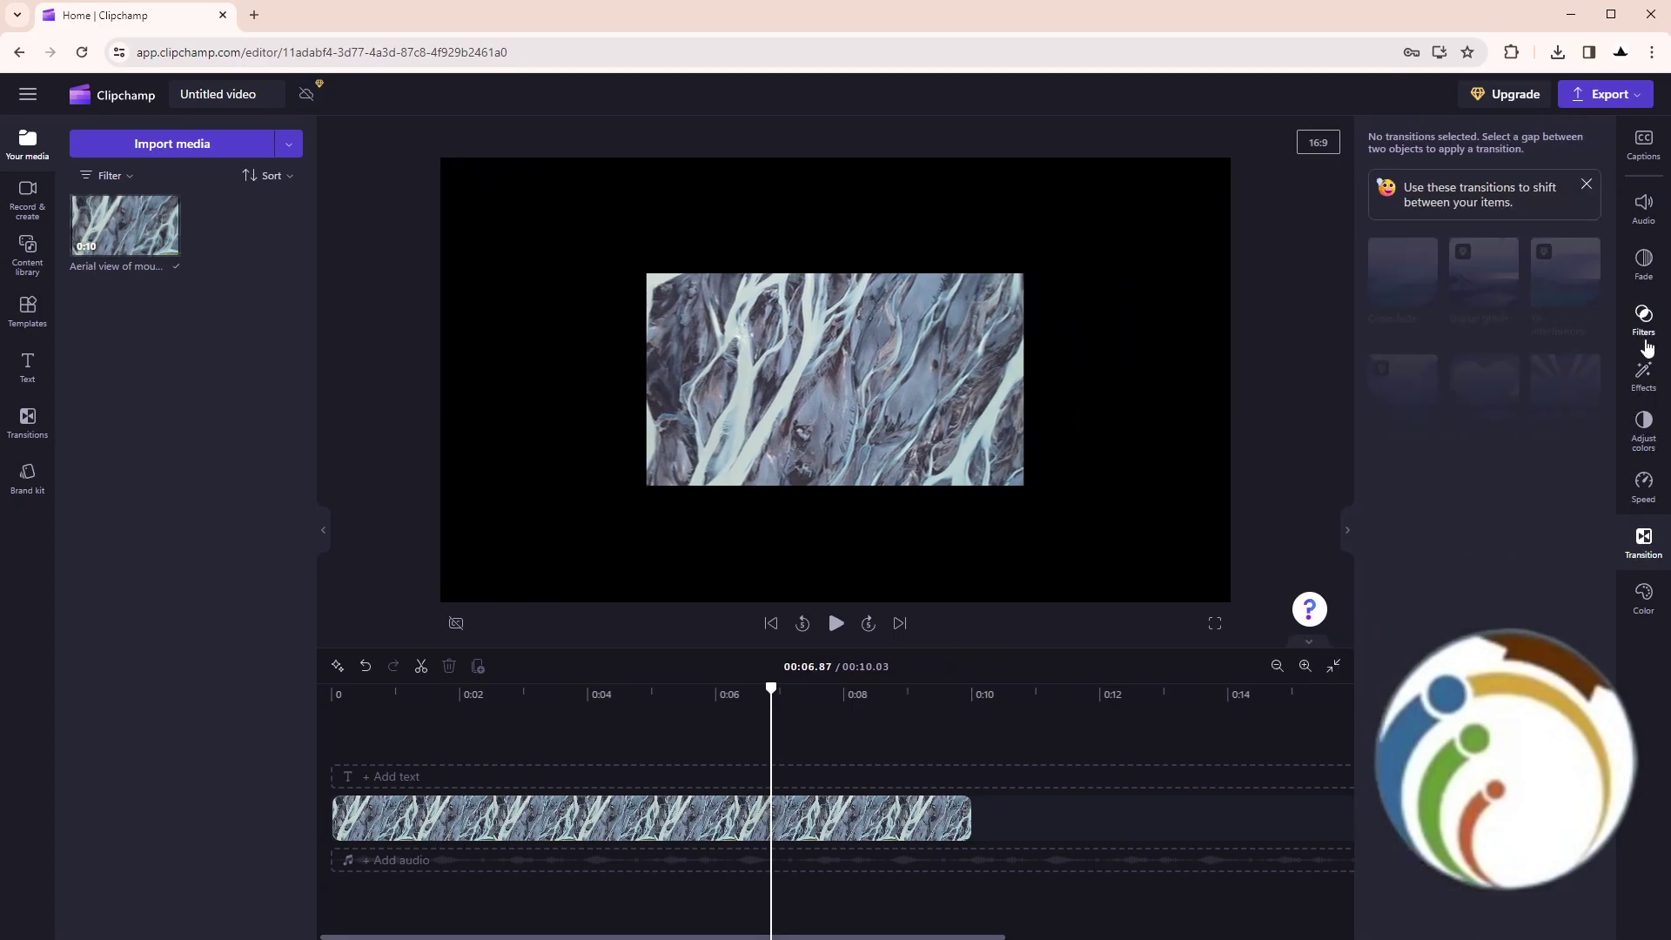
pyautogui.click(1646, 343)
pyautogui.click(1643, 490)
pyautogui.click(1641, 433)
pyautogui.click(1646, 390)
pyautogui.click(1642, 319)
pyautogui.click(1641, 268)
pyautogui.click(1643, 214)
pyautogui.click(1643, 539)
pyautogui.click(1647, 595)
# Trial-trim the glacier clip from its start, then restore its full length.
pyautogui.click(420, 818)
pyautogui.moveTo(340, 819); pyautogui.dragTo(1022, 820)
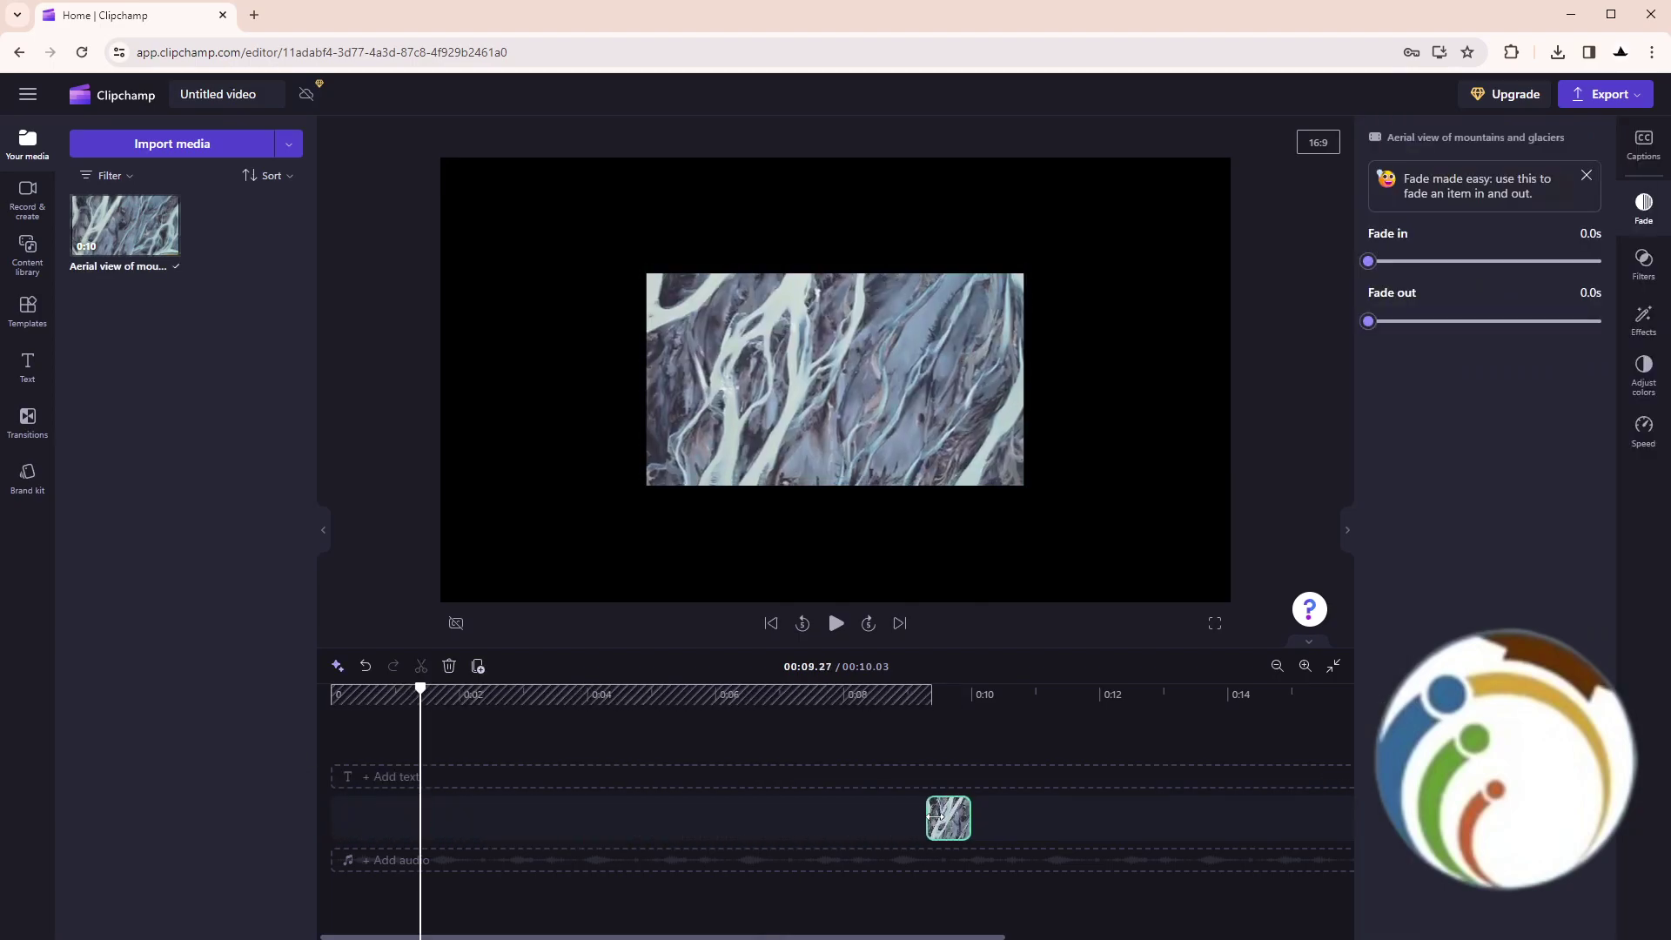
pyautogui.moveTo(966, 819); pyautogui.dragTo(352, 812)
# Scrub to about 9 seconds and bring up the clip's more-options and right-click menus.
pyautogui.moveTo(632, 698)
pyautogui.mouseDown()
pyautogui.moveTo(809, 718)
pyautogui.moveTo(695, 721)
pyautogui.mouseUp()
pyautogui.moveTo(694, 722); pyautogui.dragTo(911, 722)
pyautogui.click(875, 248)
pyautogui.rightClick(446, 841)
pyautogui.click(1644, 369)
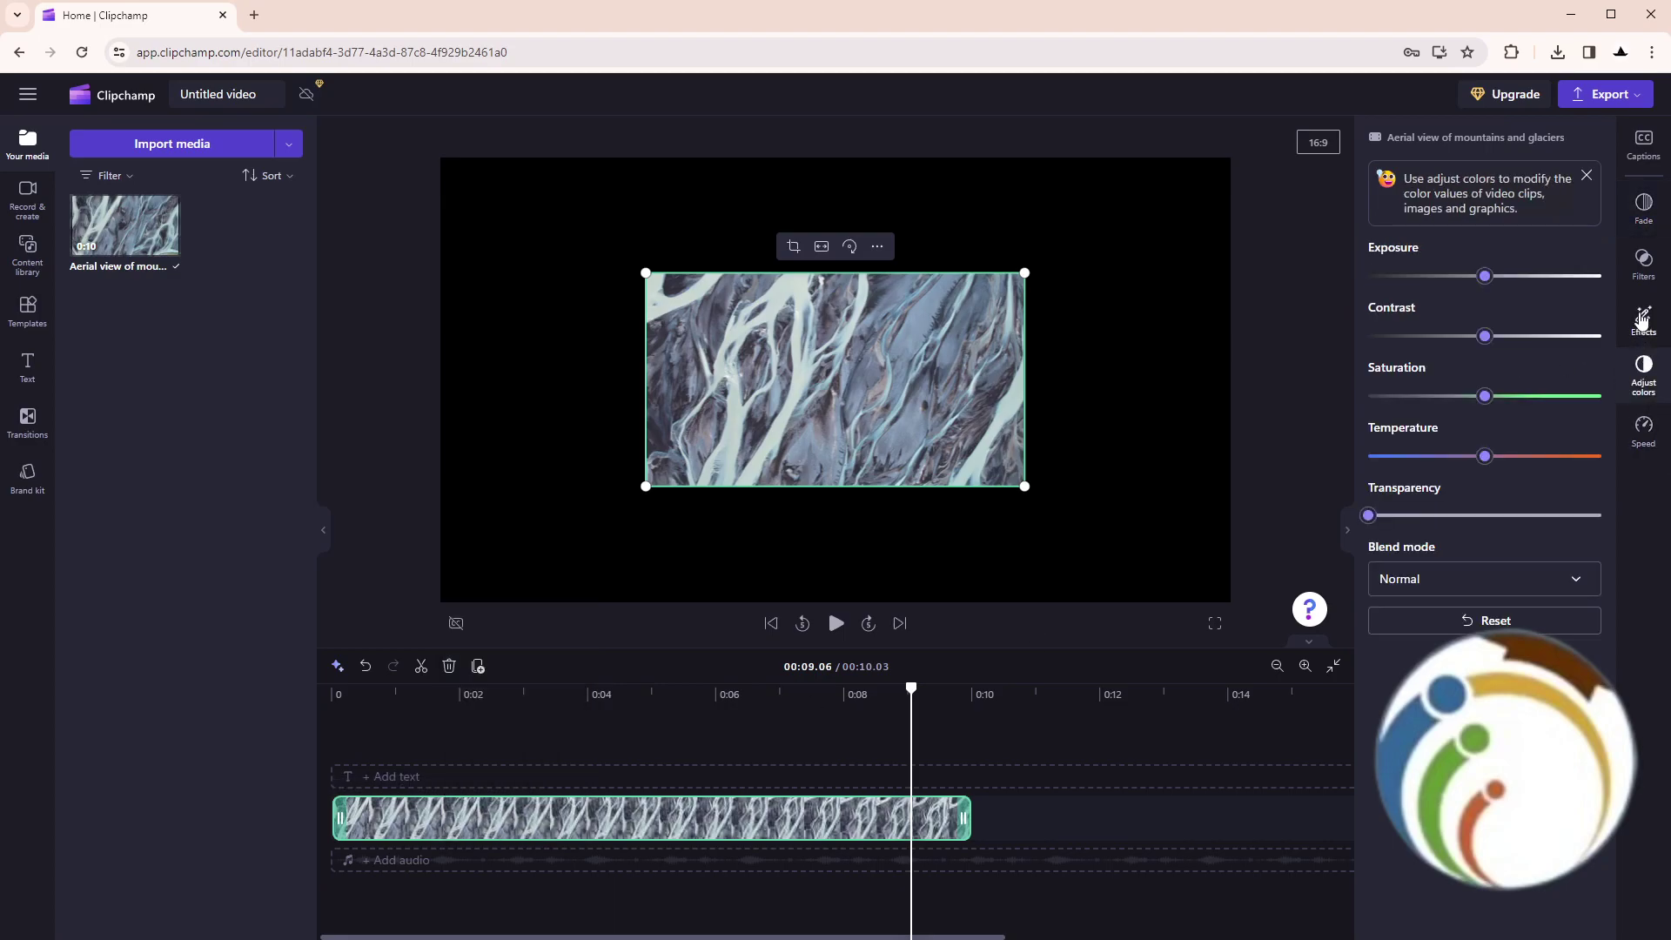
pyautogui.click(1448, 579)
pyautogui.click(1644, 431)
pyautogui.click(1643, 320)
pyautogui.click(1643, 210)
pyautogui.click(1642, 147)
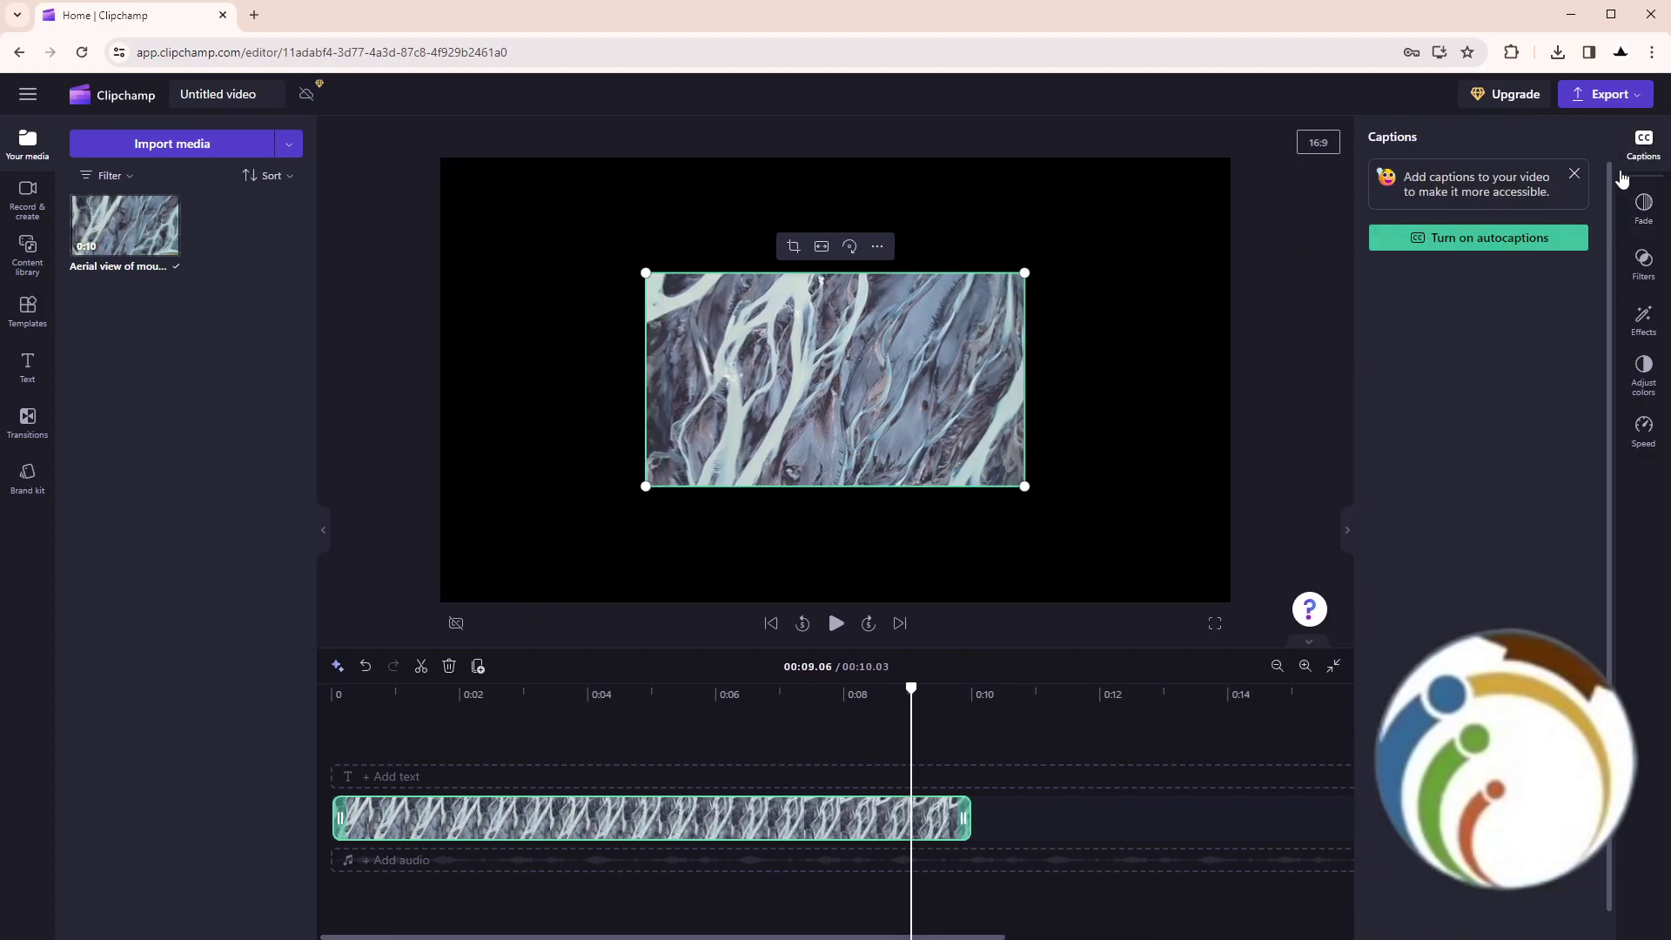
pyautogui.click(350, 696)
pyautogui.click(1605, 95)
pyautogui.click(1033, 191)
# Place the playhead at 9.31 seconds and select the glacier clip.
pyautogui.click(27, 198)
pyautogui.click(20, 250)
pyautogui.click(833, 773)
pyautogui.click(813, 816)
pyautogui.click(927, 702)
pyautogui.click(29, 149)
pyautogui.click(943, 408)
# Split the clip at 9.31 s, delete the end piece, then undo and redo.
pyautogui.click(420, 666)
pyautogui.press('Delete')
pyautogui.click(881, 819)
pyautogui.moveTo(1137, 807); pyautogui.dragTo(281, 614)
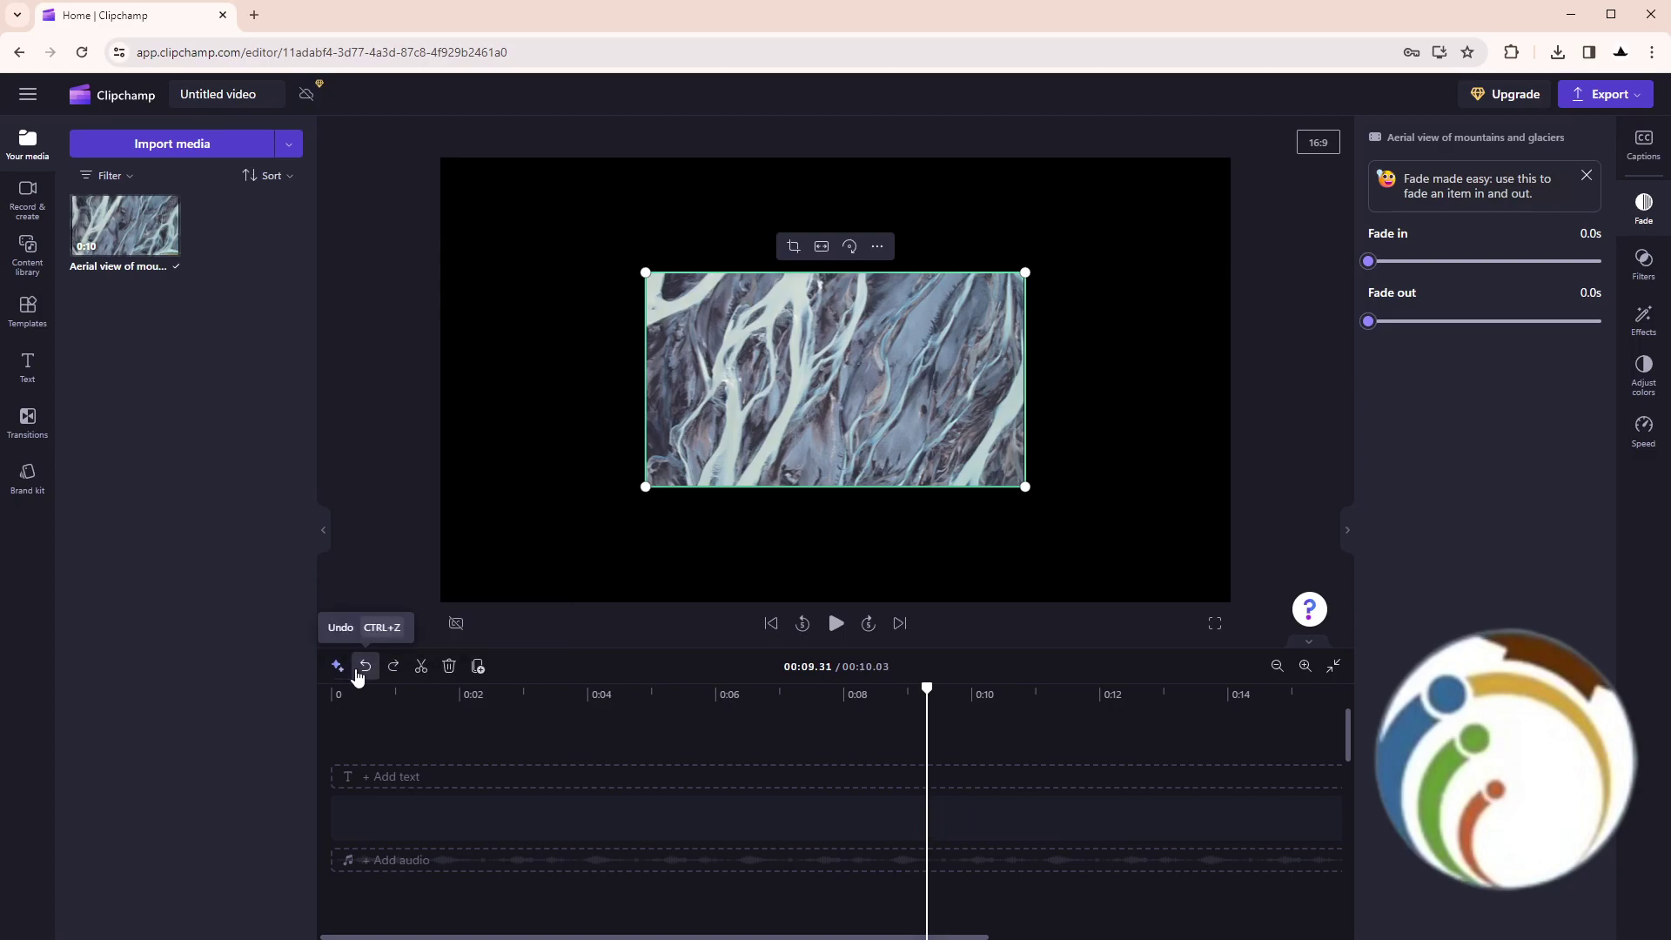
pyautogui.click(365, 667)
pyautogui.click(365, 668)
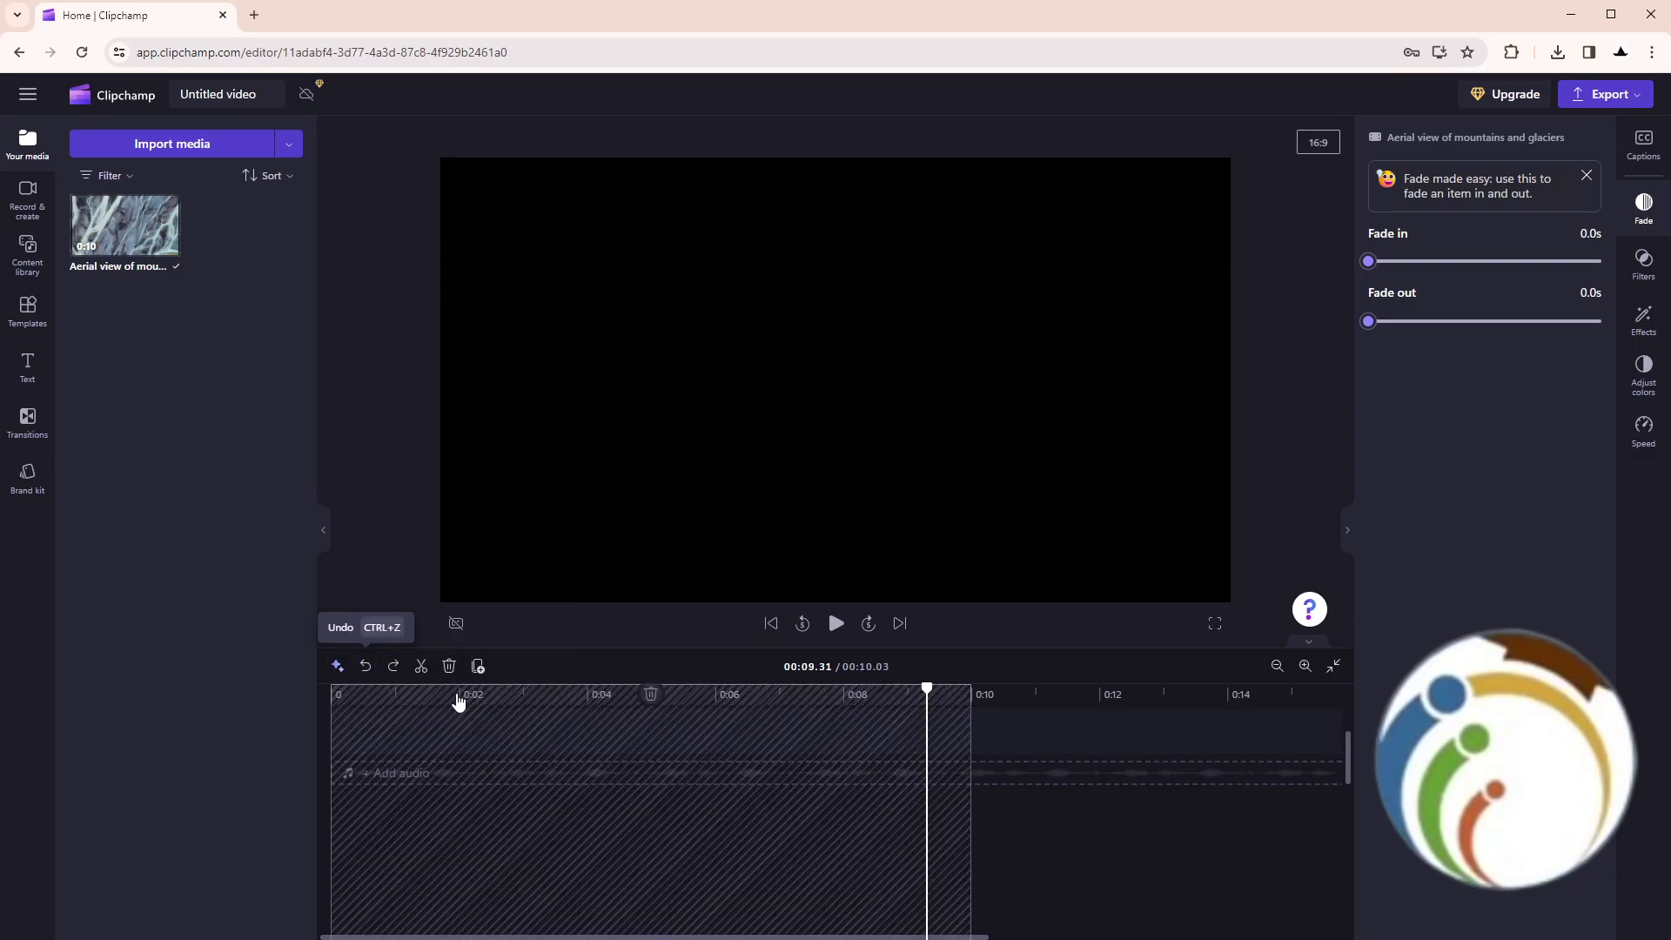
pyautogui.click(391, 667)
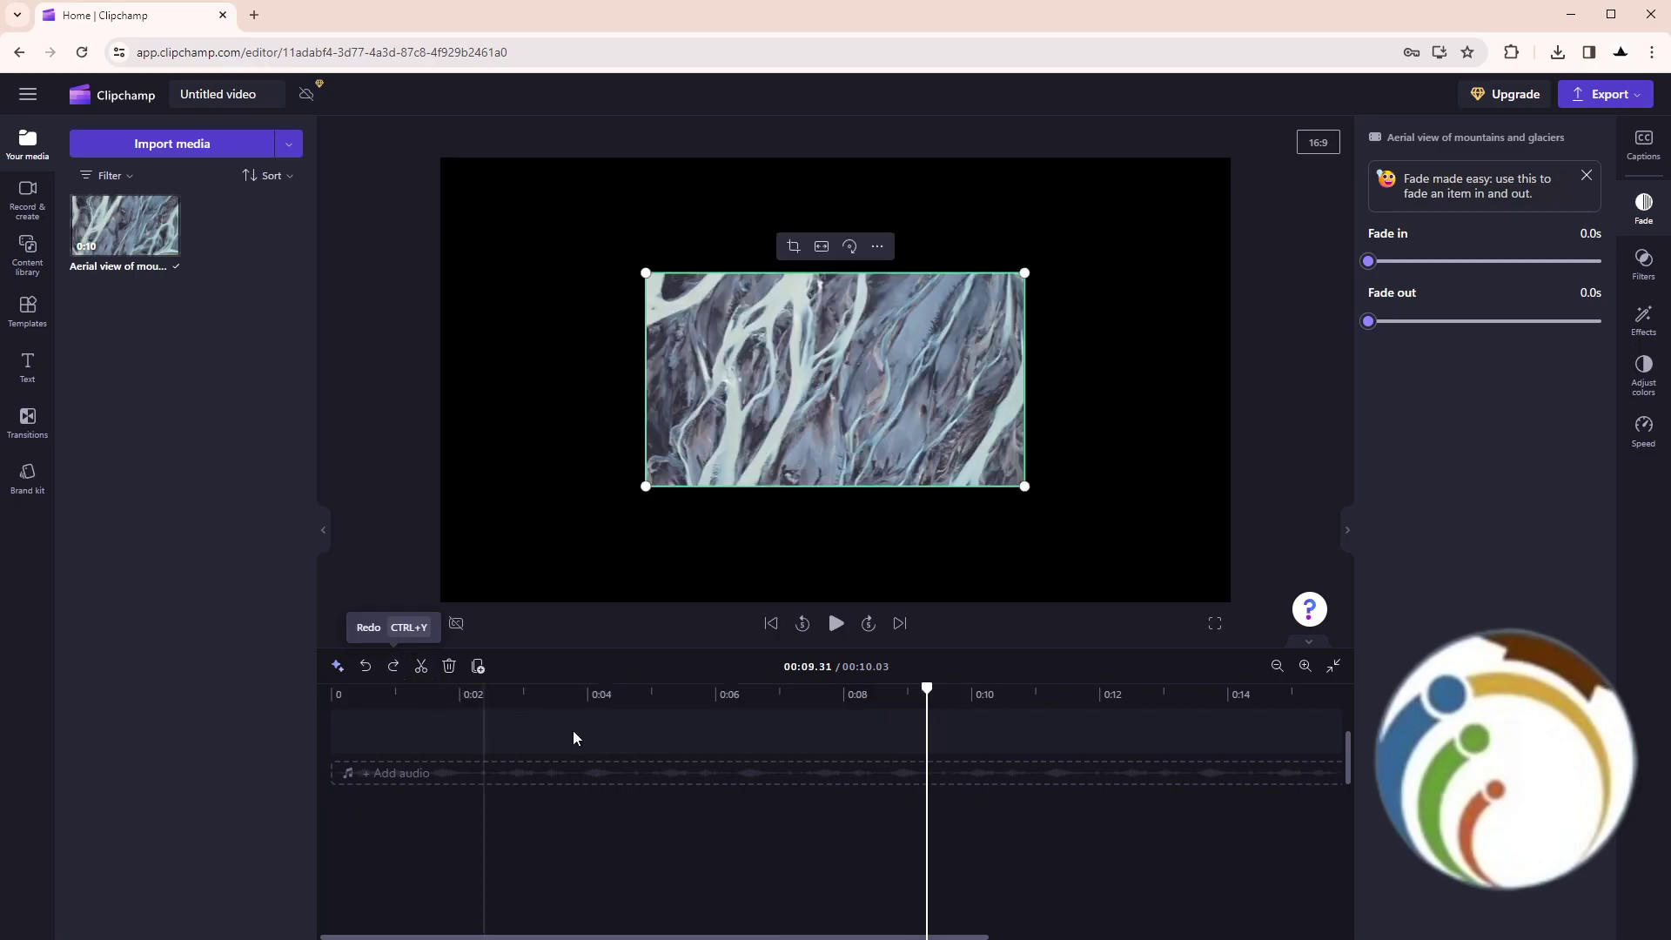
pyautogui.click(753, 751)
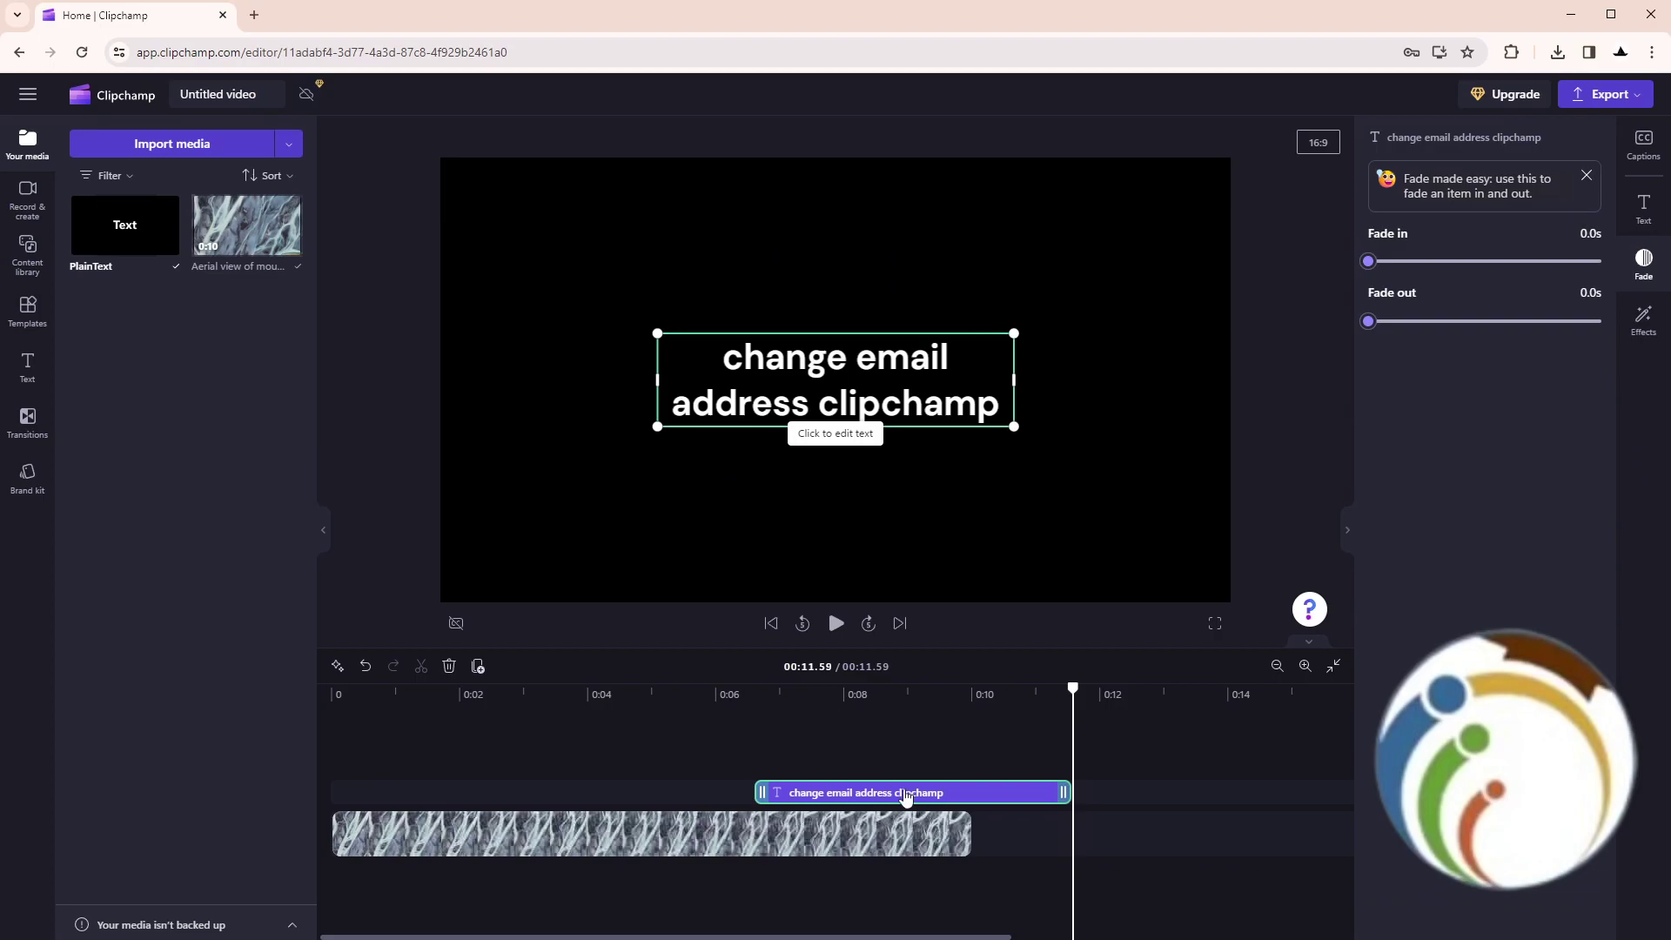